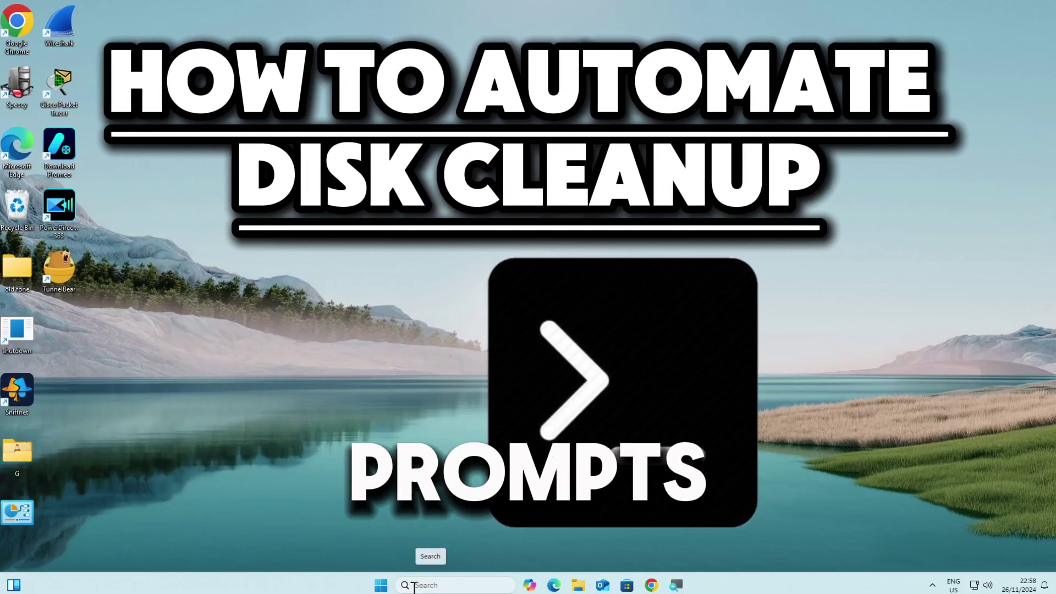
Step: Search for cmd and launch Command Prompt as administrator
left_click(413, 586)
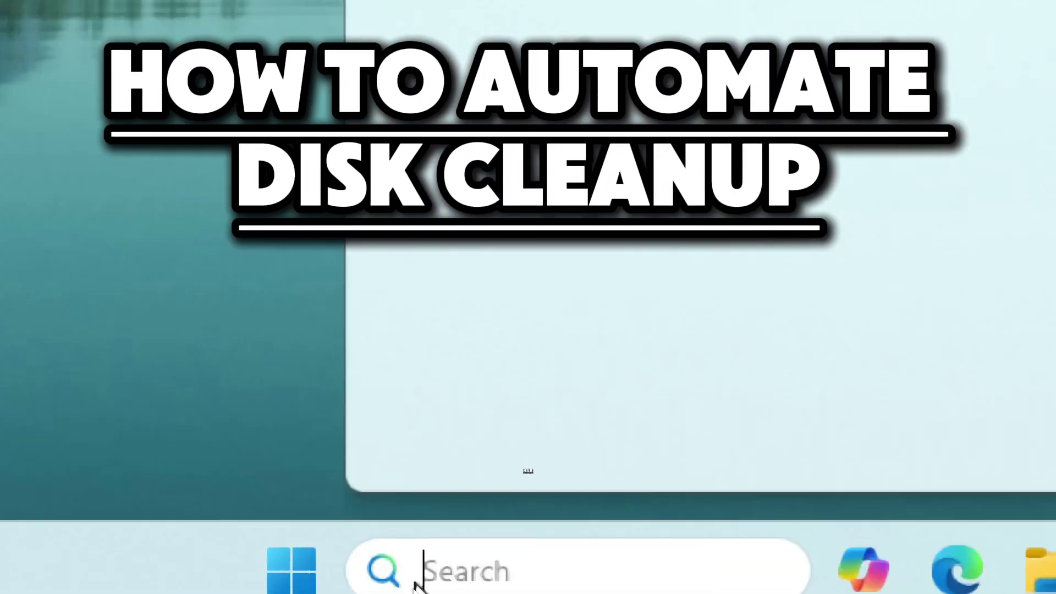
type("cmd")
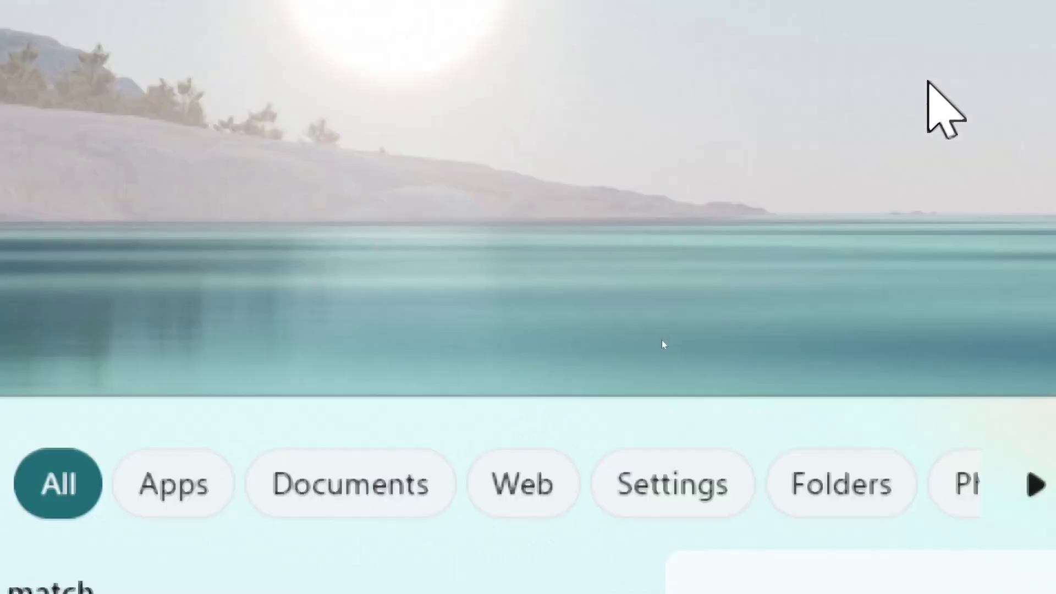
left_click(929, 83)
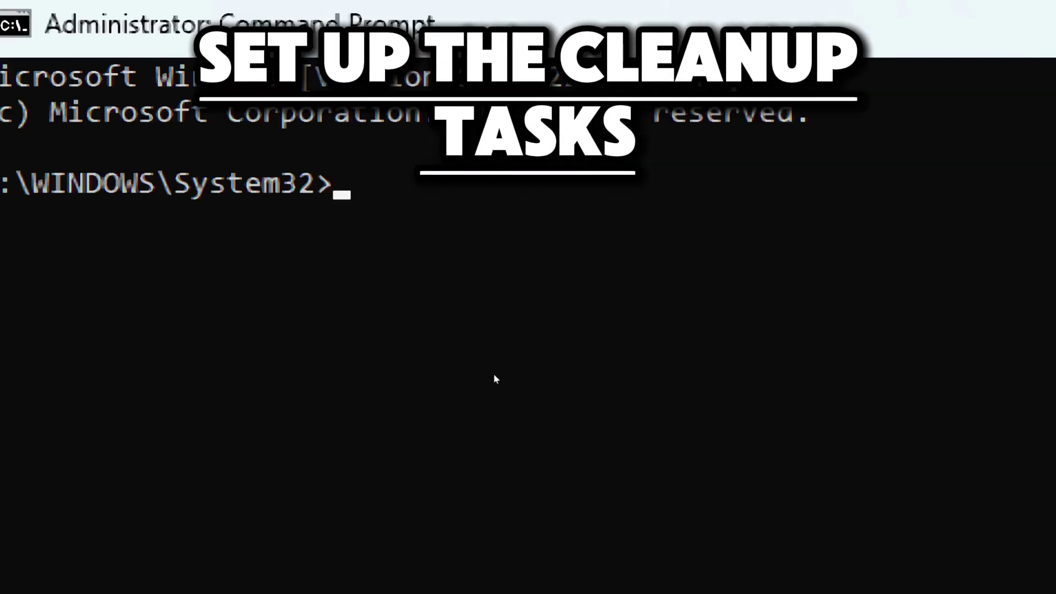
Step: Run cleanmgr /sageset:1 at the System32 prompt to open the Disk Cleanup settings list
type("cl")
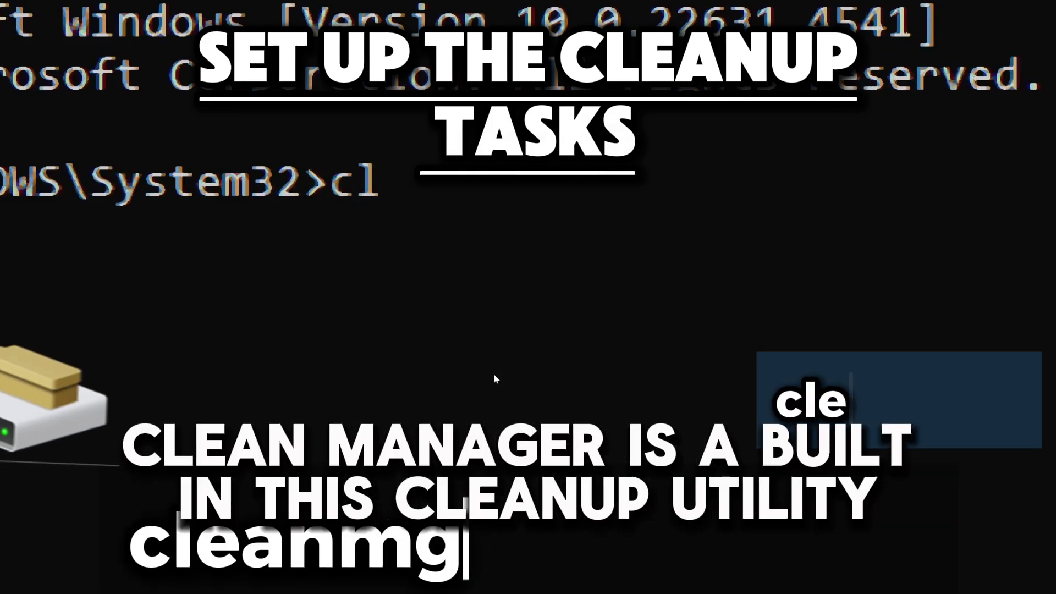
type("eanmgr")
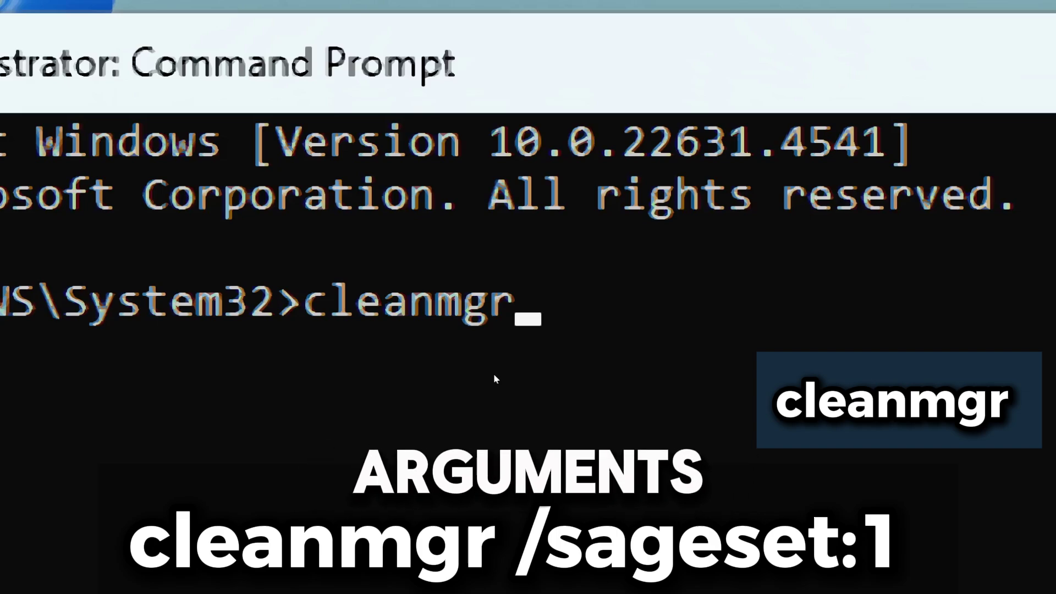
type("/sa")
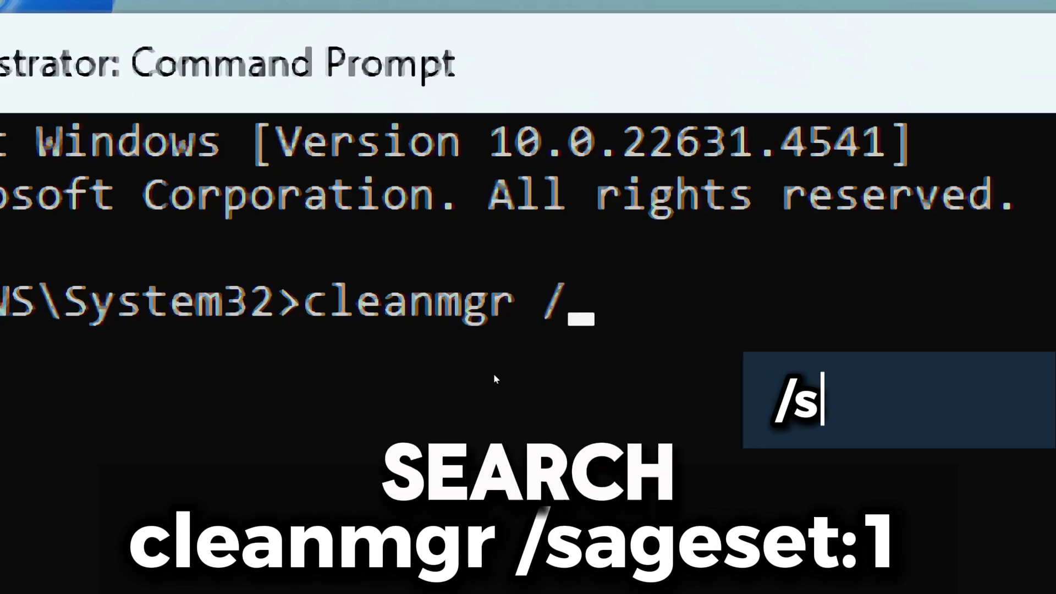
type("geset")
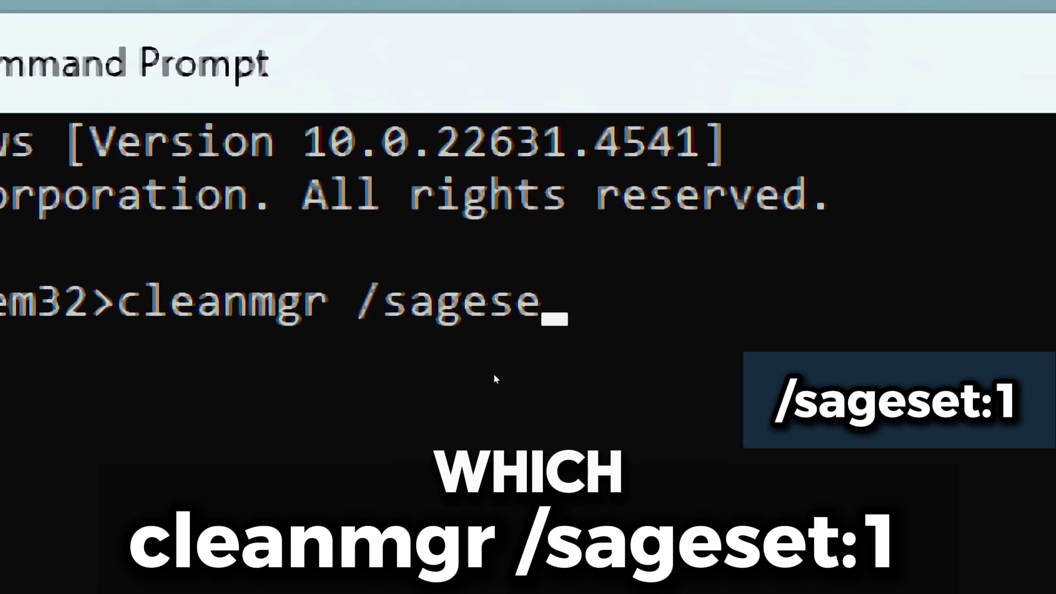
type(":1")
key("Return")
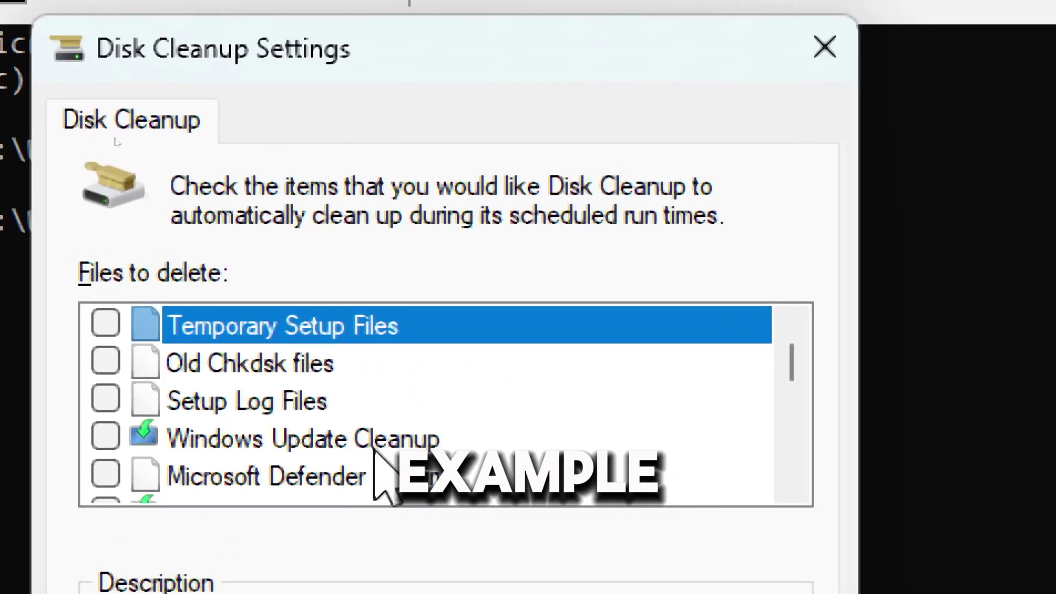
Step: Scroll down the Disk Cleanup Files to delete list to review the cleanup categories
scroll(379, 473, "down", 3)
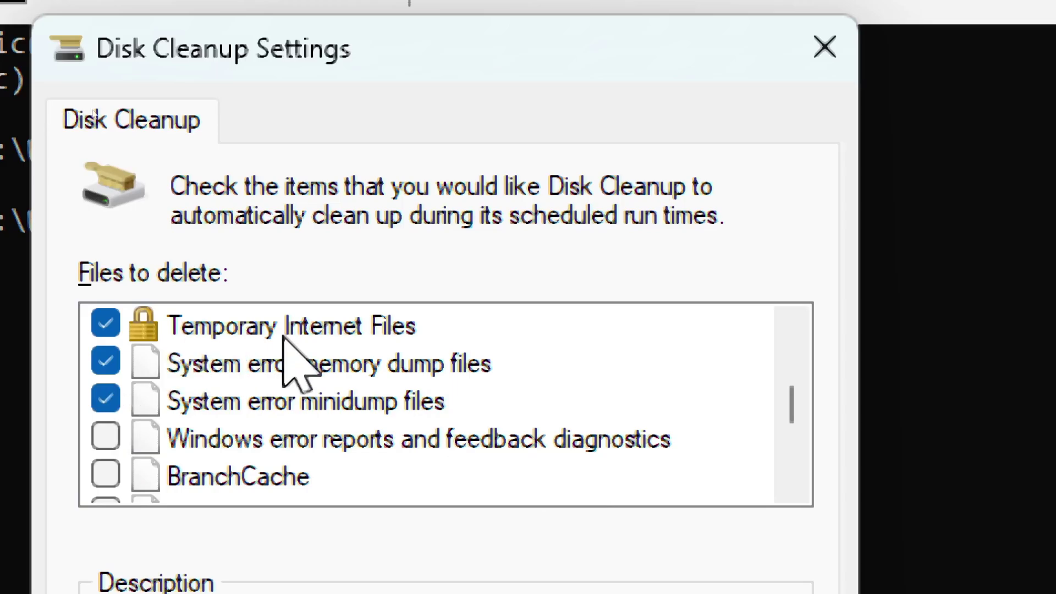
scroll(287, 352, "down", 3)
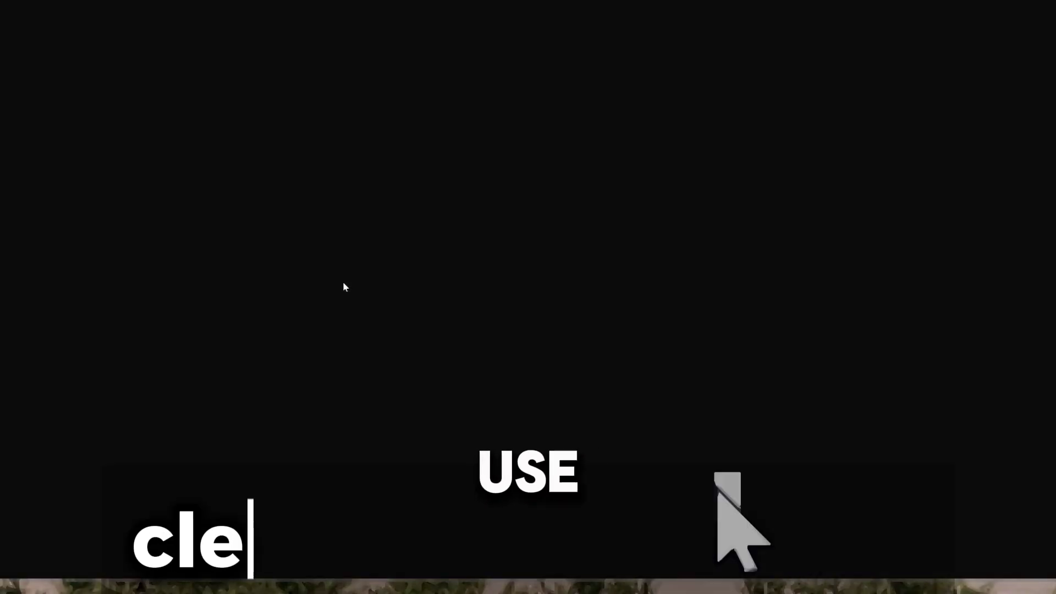
Step: Run cleanmgr /sagerun:1 to clean drive C: with saved setting 1
type("c")
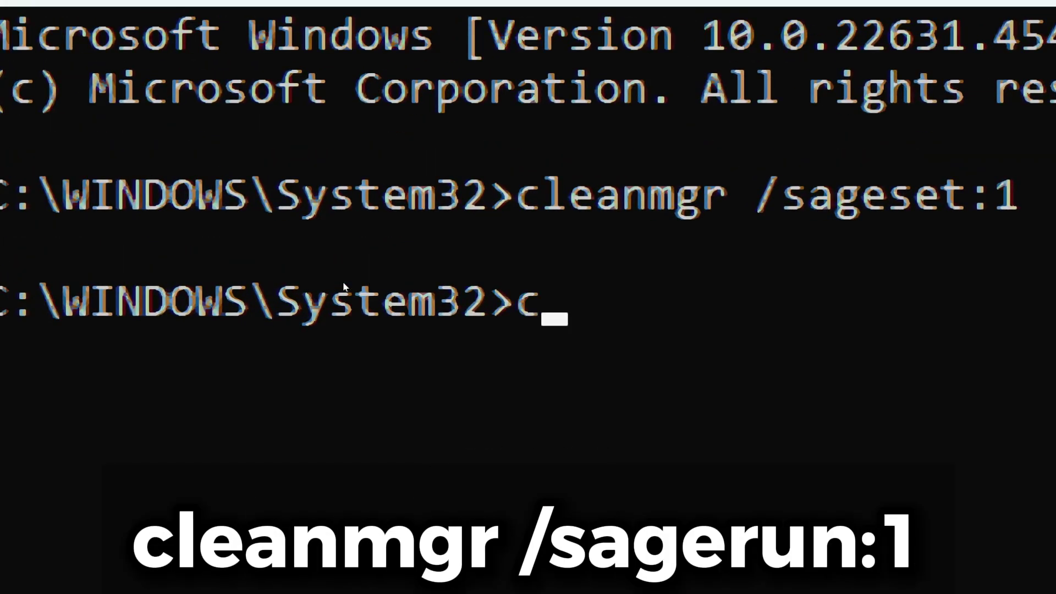
type("leanmgr /sa")
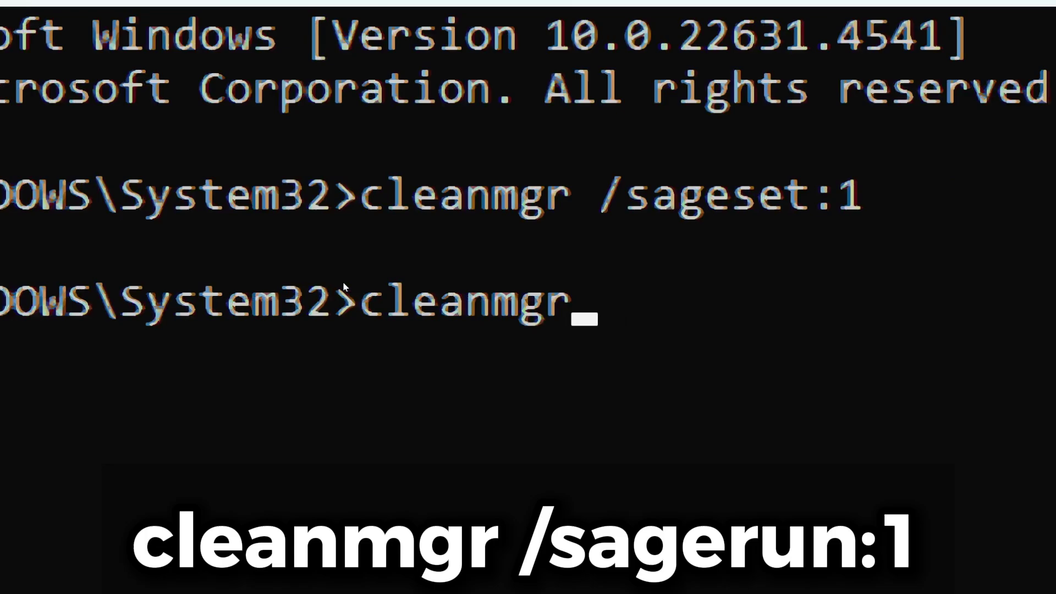
type("gerun")
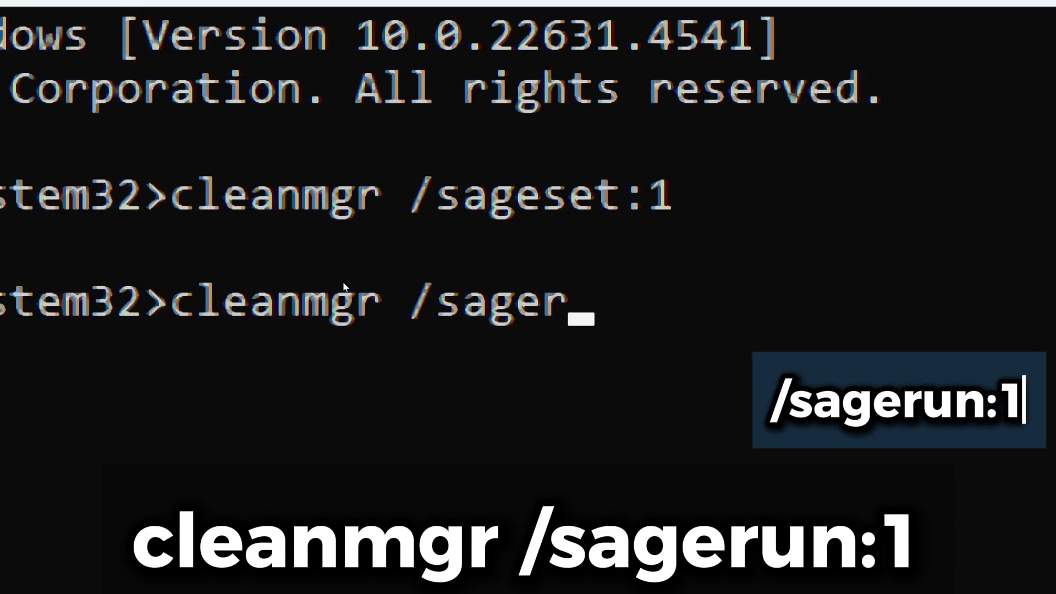
type(":1")
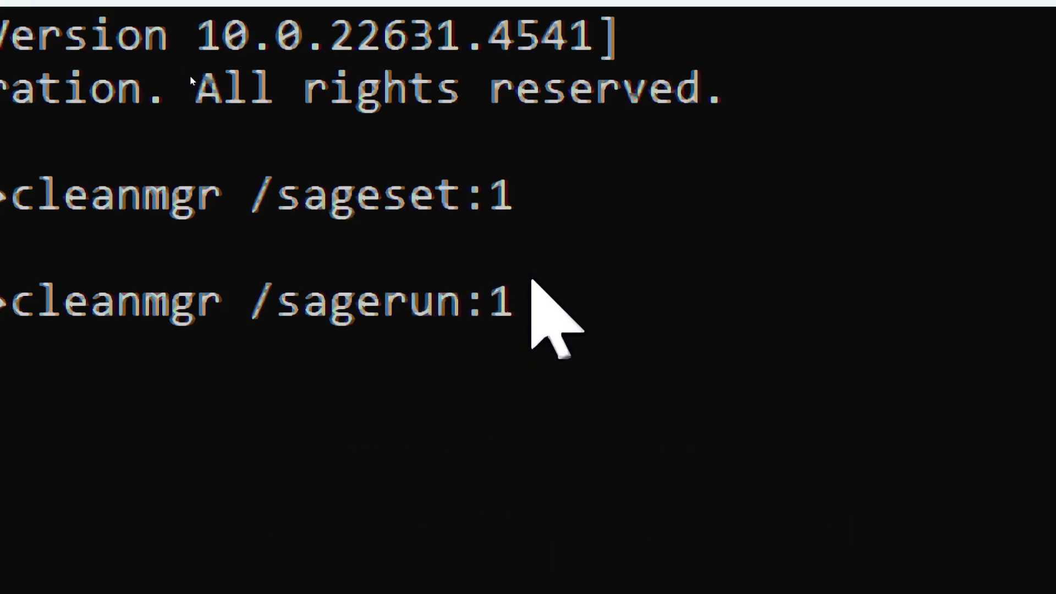
key("Return")
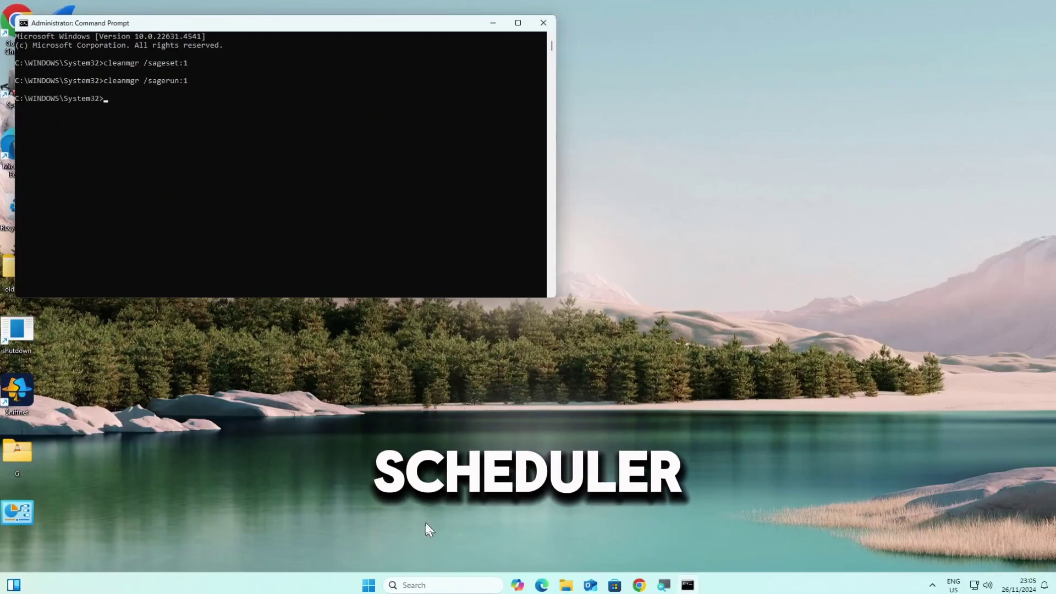
Step: Search for Task Scheduler and launch it
left_click(401, 585)
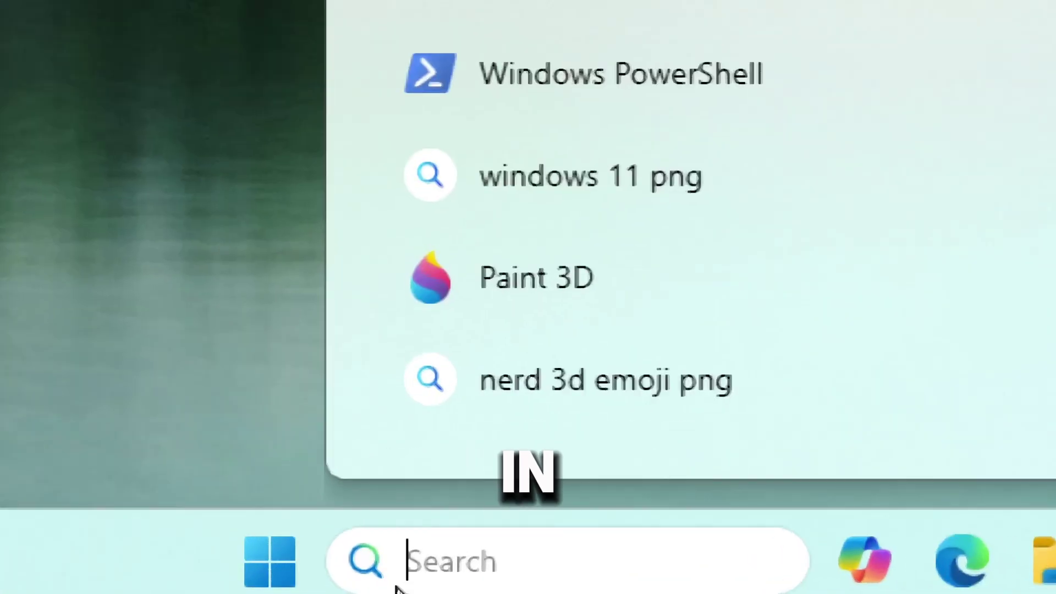
type("Task ")
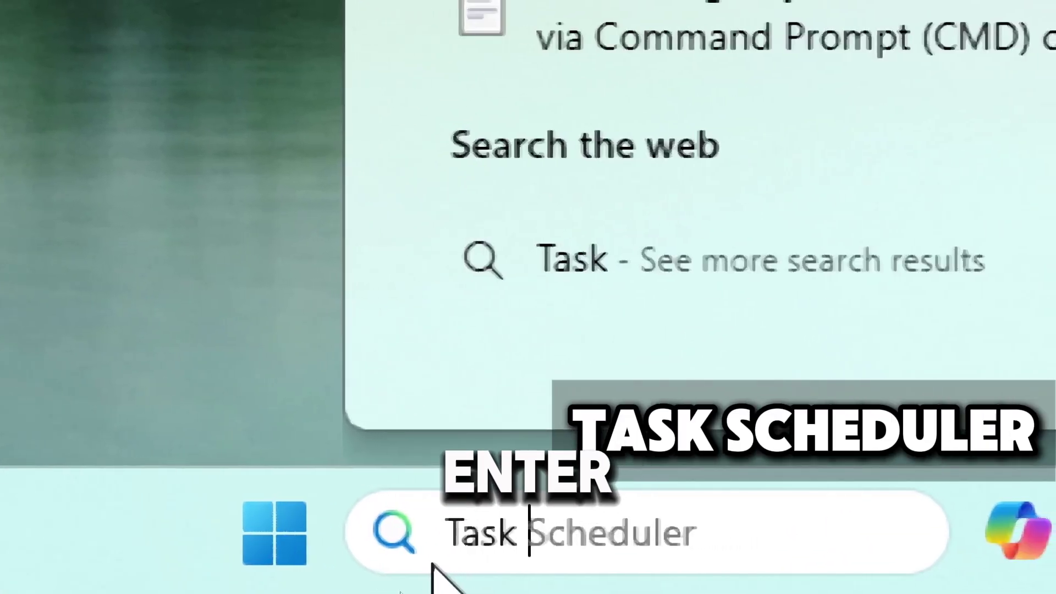
type("Schedu")
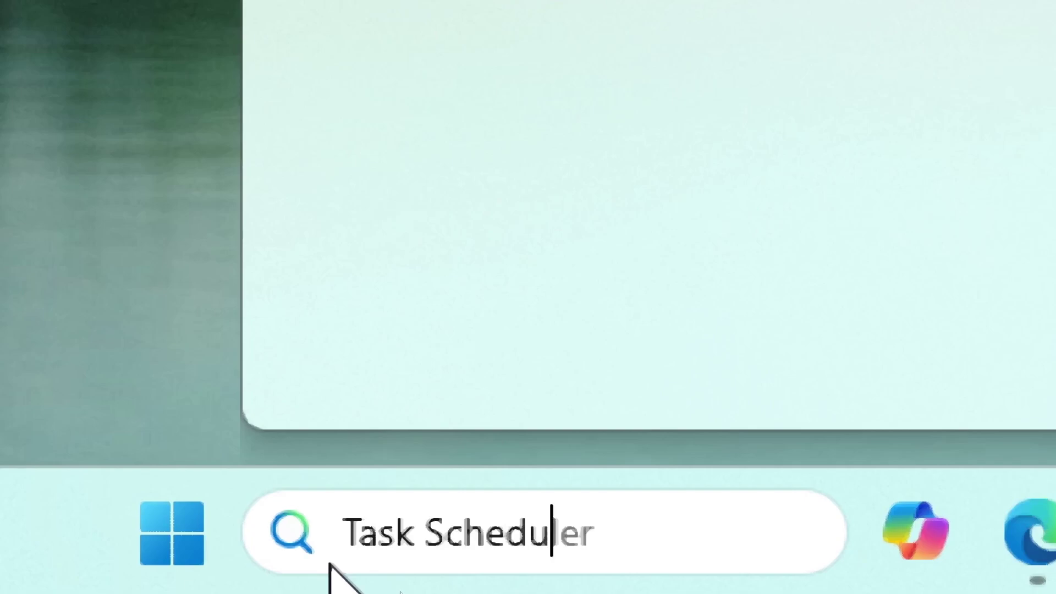
type("ler")
key("Return")
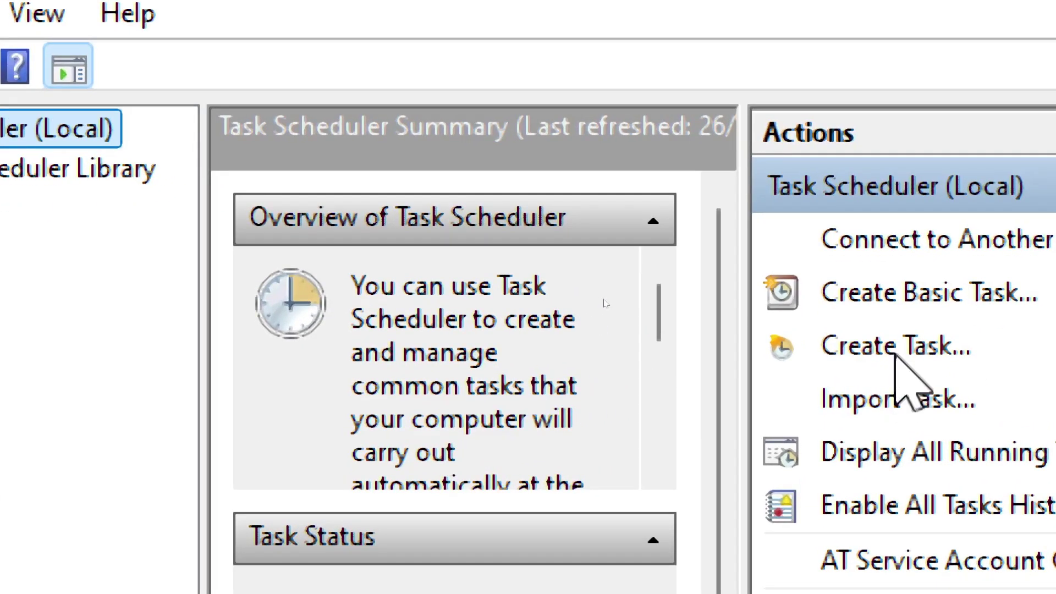
Step: Create a new task named 'Automate Disk Cleanup' and go to its Triggers tab
left_click(895, 355)
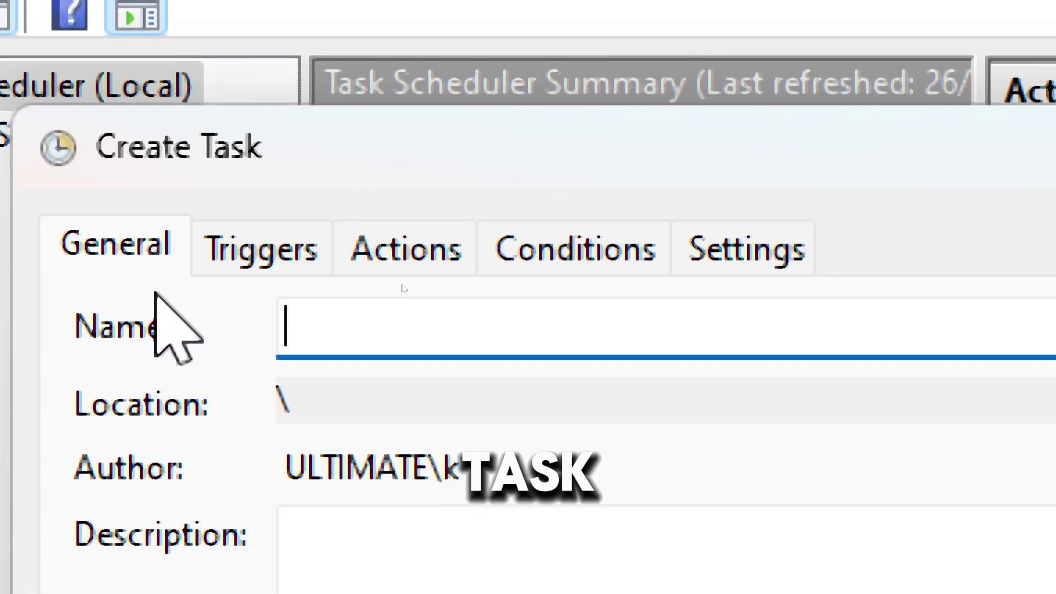
type("Automate")
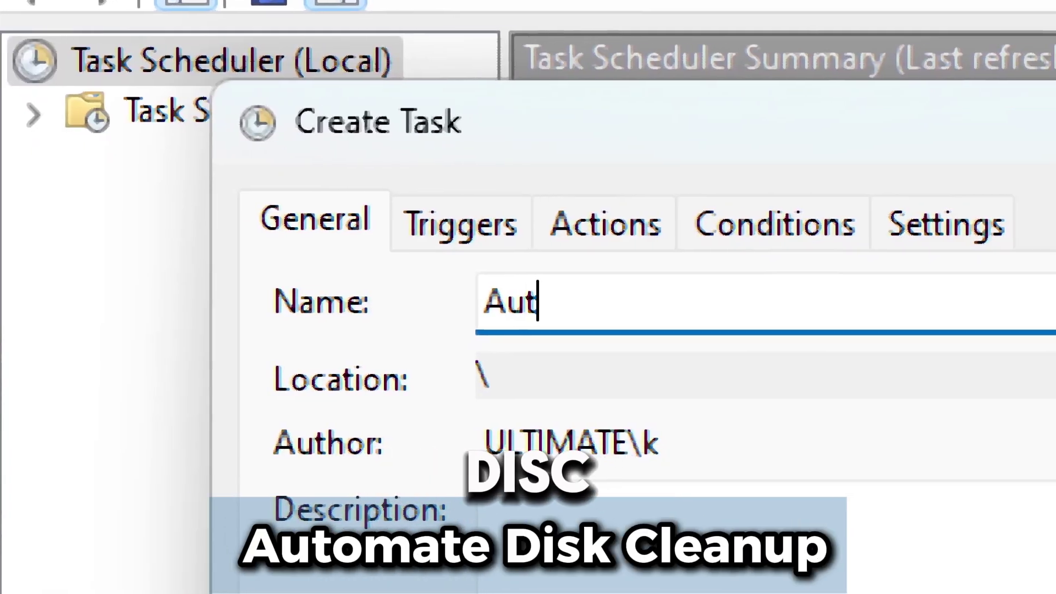
type(" Disk Cl")
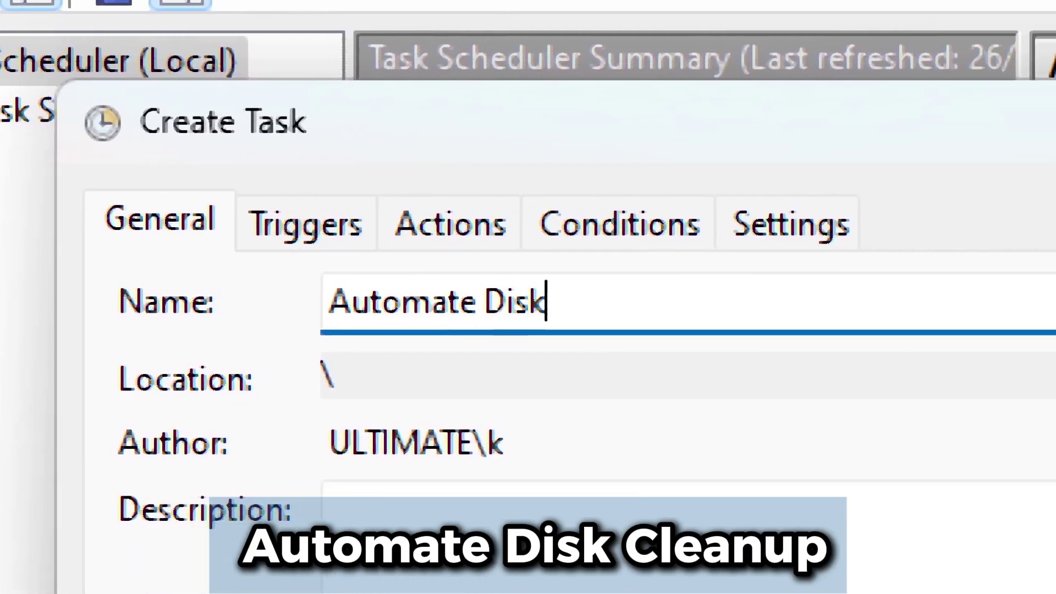
type("eanup")
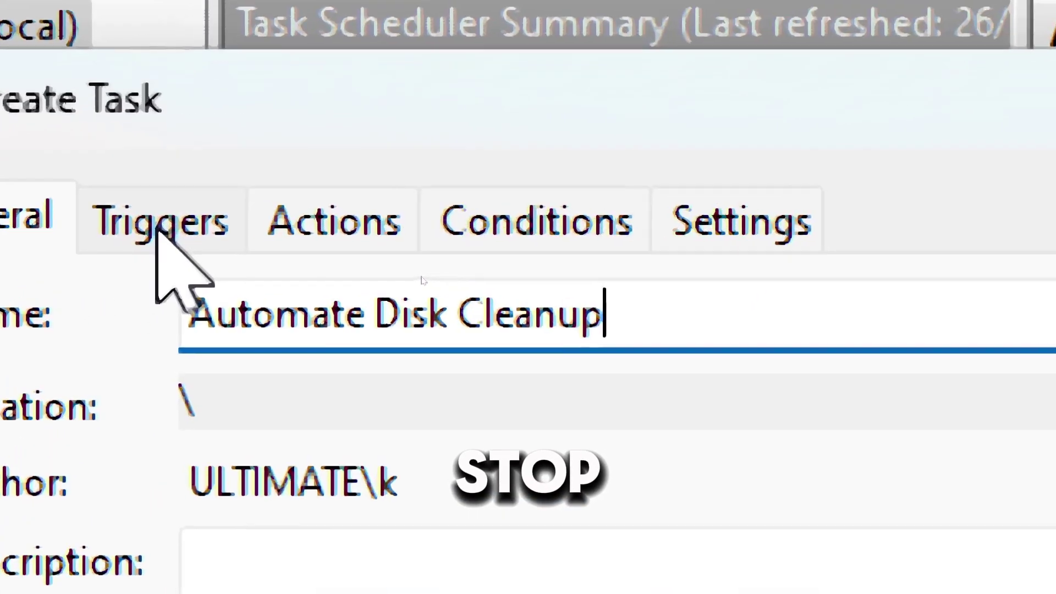
left_click(157, 220)
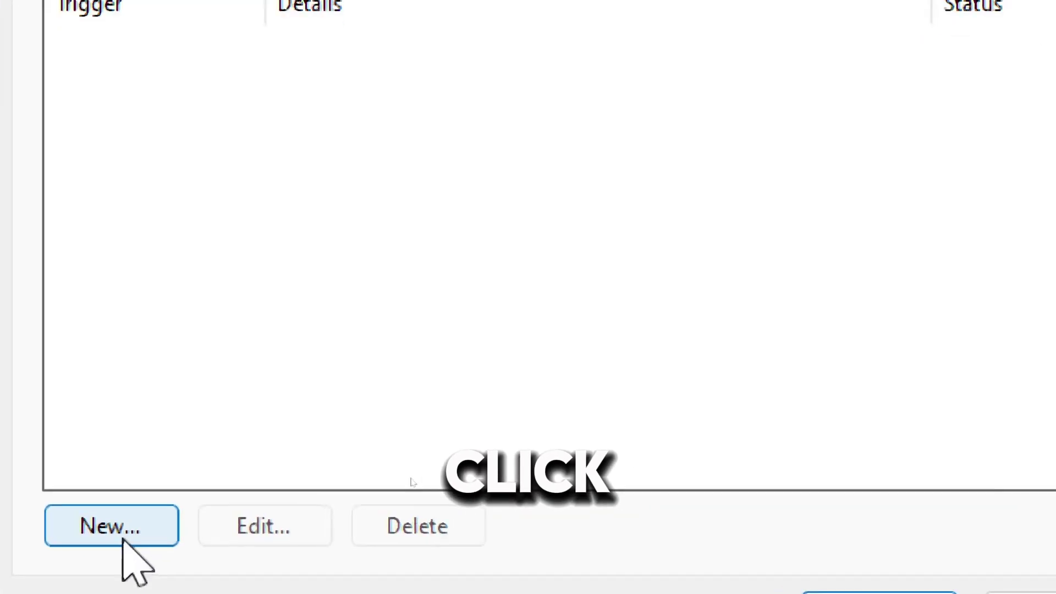
Step: Add a weekly trigger running every Sunday at 23:40
left_click(119, 540)
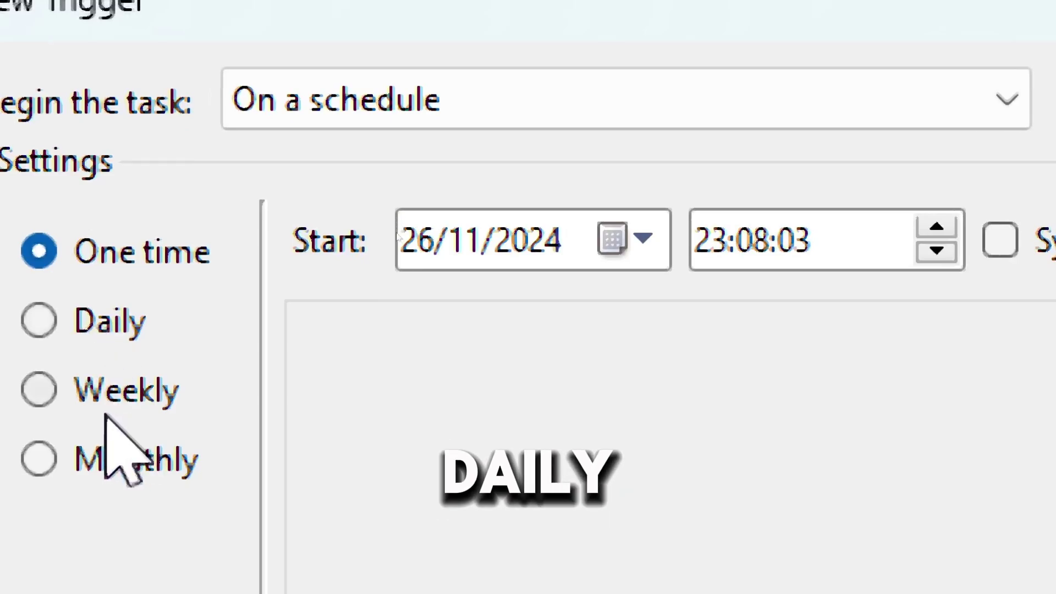
left_click(40, 393)
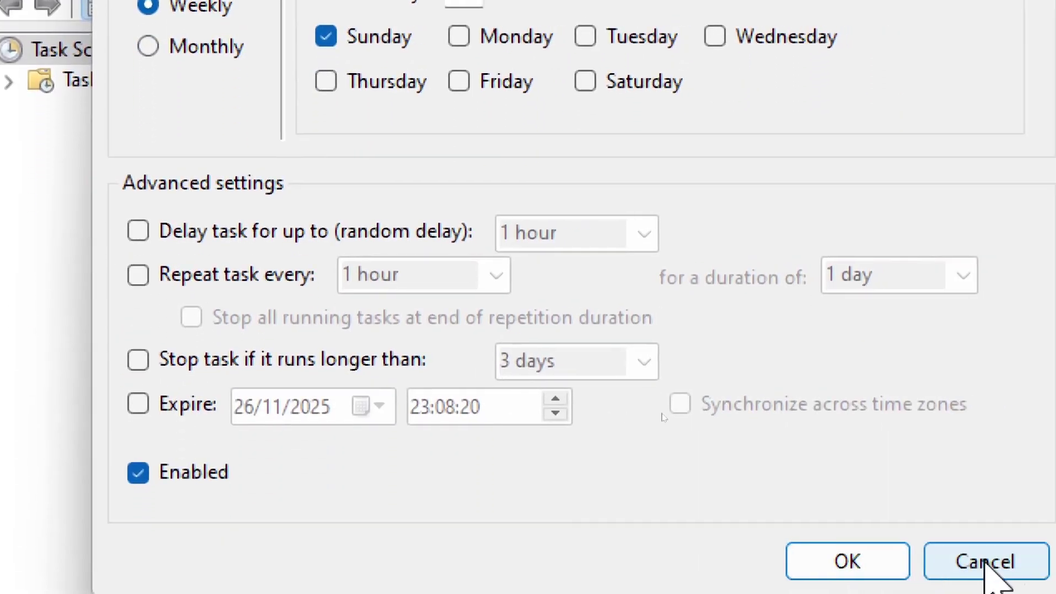
left_click(850, 564)
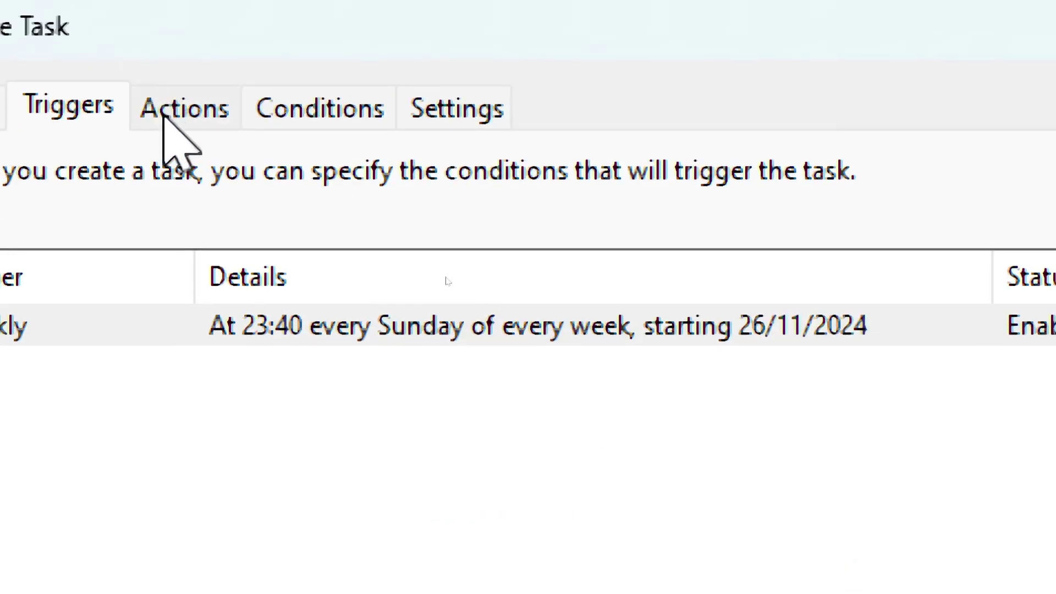
Step: Add a 'Start a program' action running cleanmgr with argument sagerun:1
left_click(165, 112)
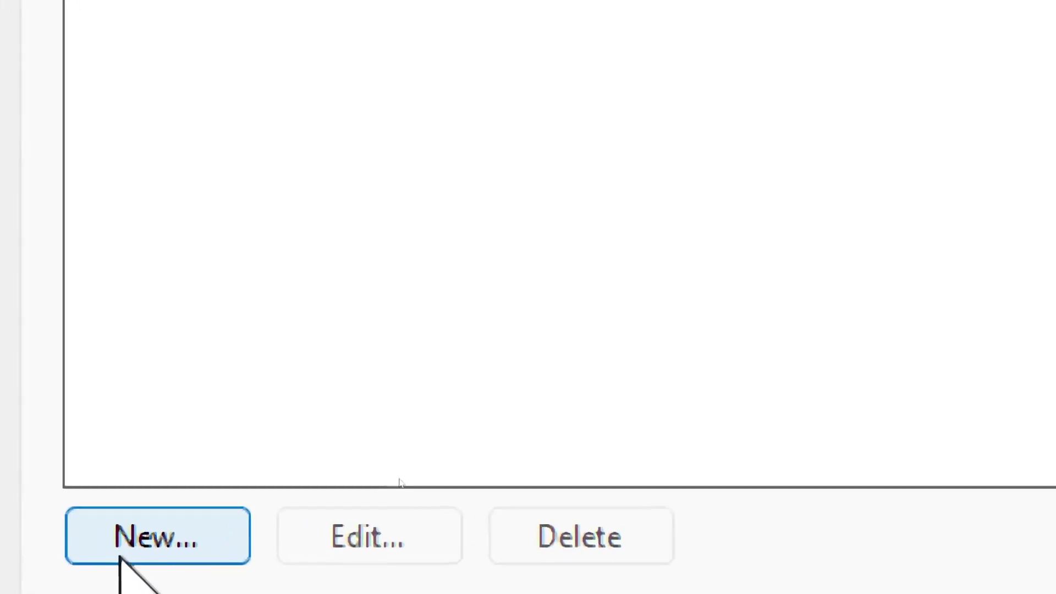
left_click(120, 556)
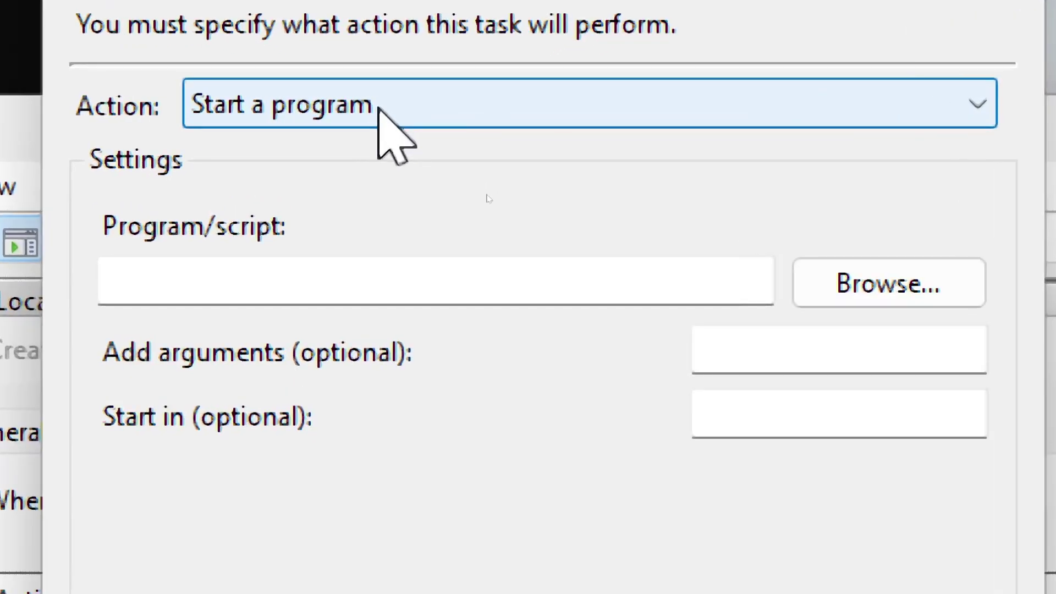
left_click(380, 105)
left_click(435, 145)
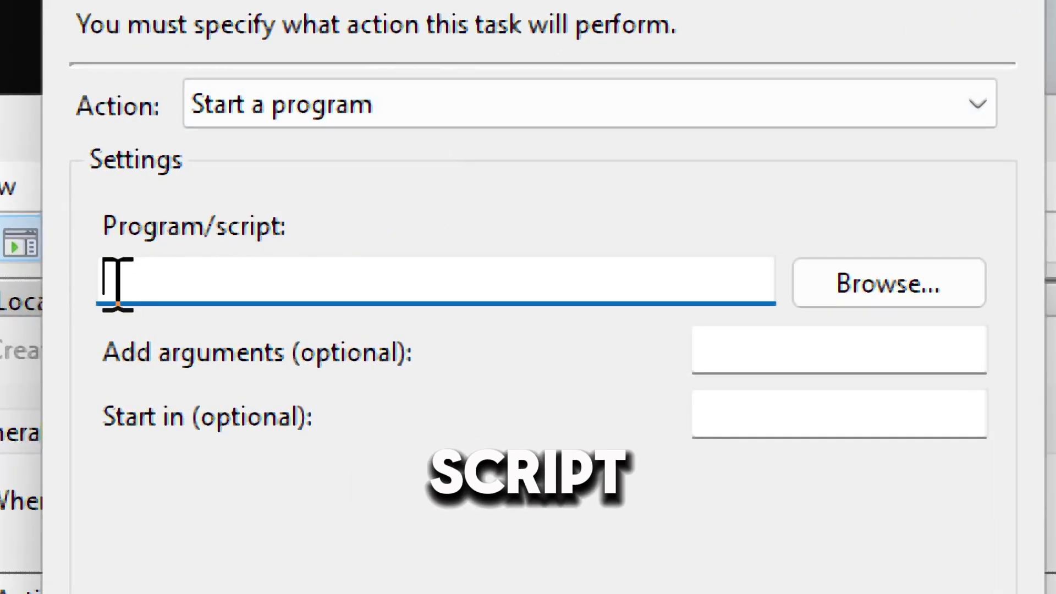
type("clean")
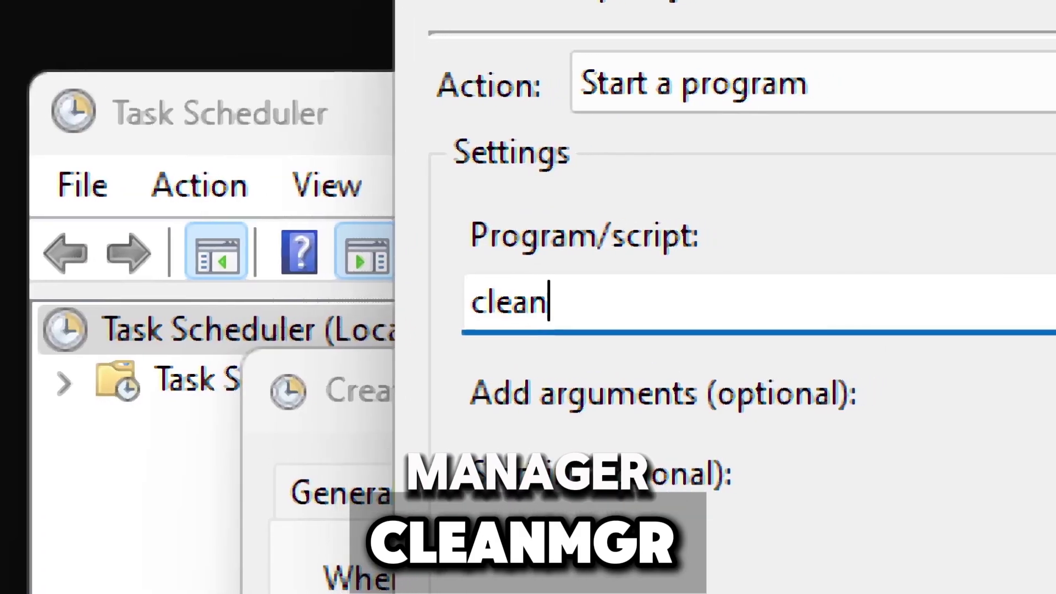
type("mgr")
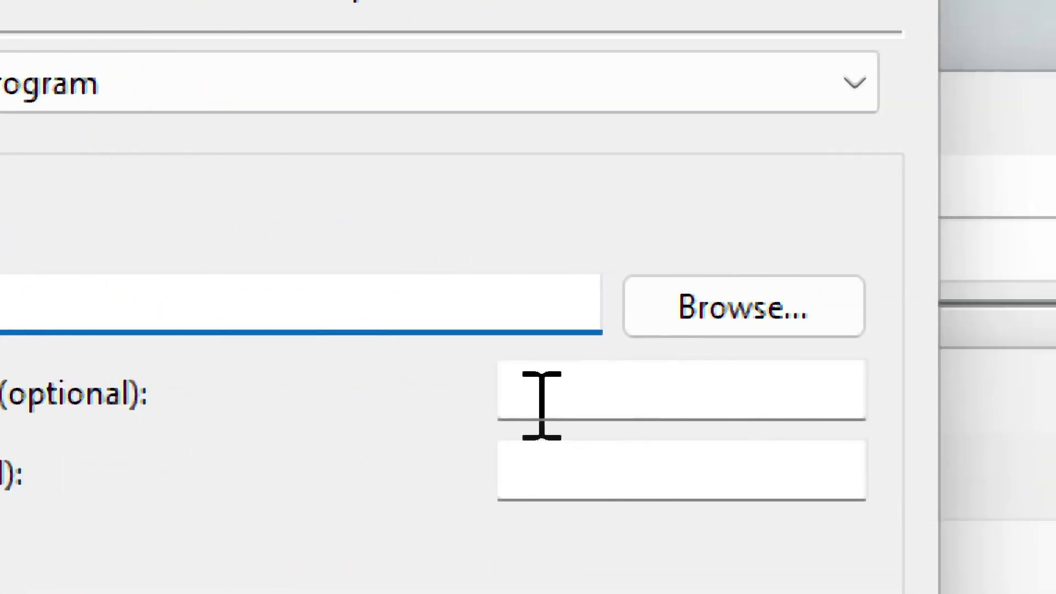
left_click(912, 406)
type("sagerun:1")
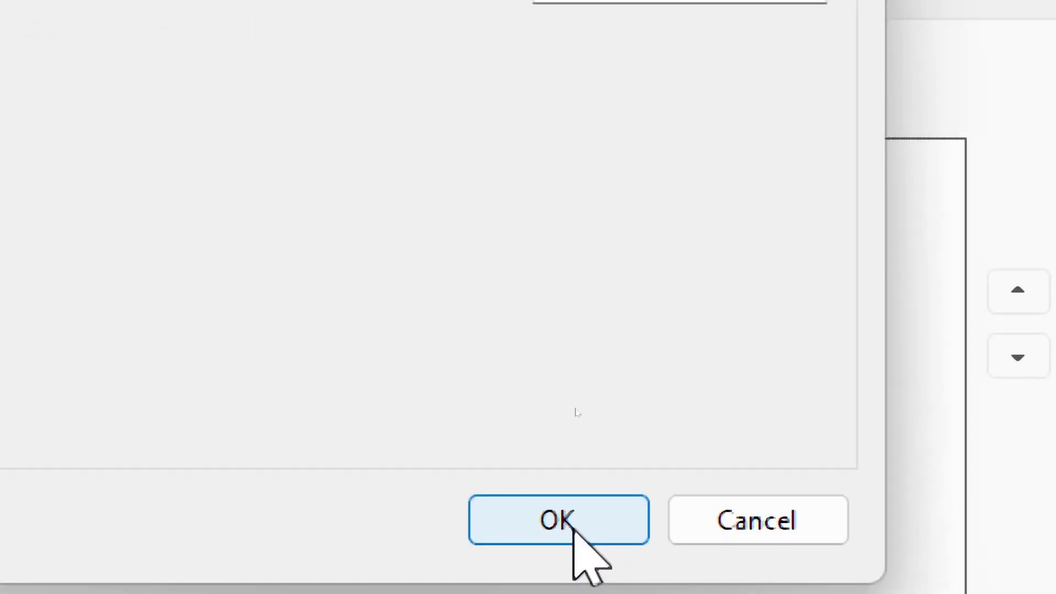
left_click(573, 527)
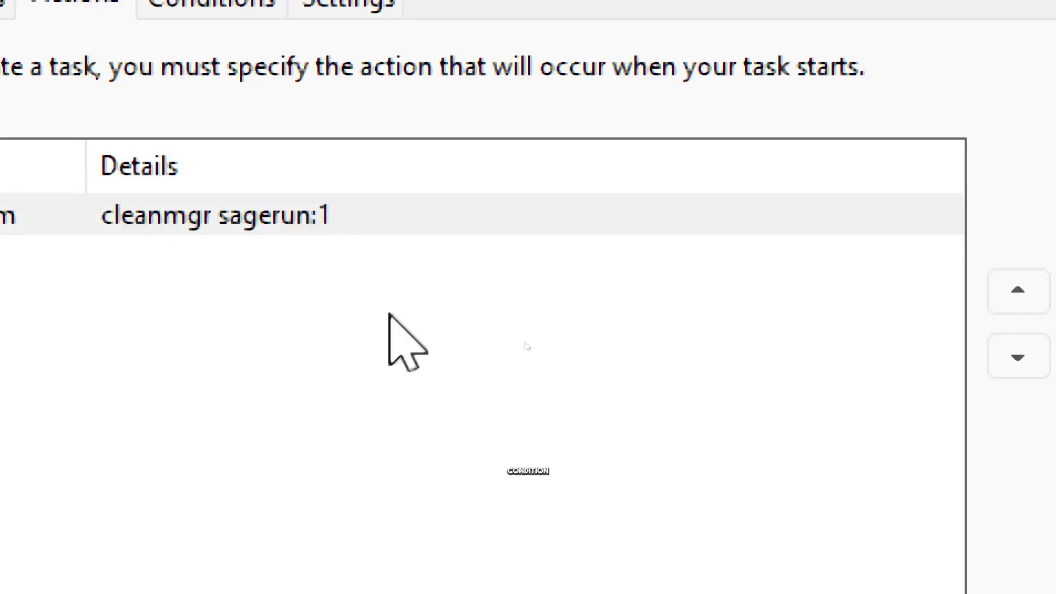
Step: On the Conditions tab, toggle the AC power requirement off and back on, leaving it enabled
left_click(201, 11)
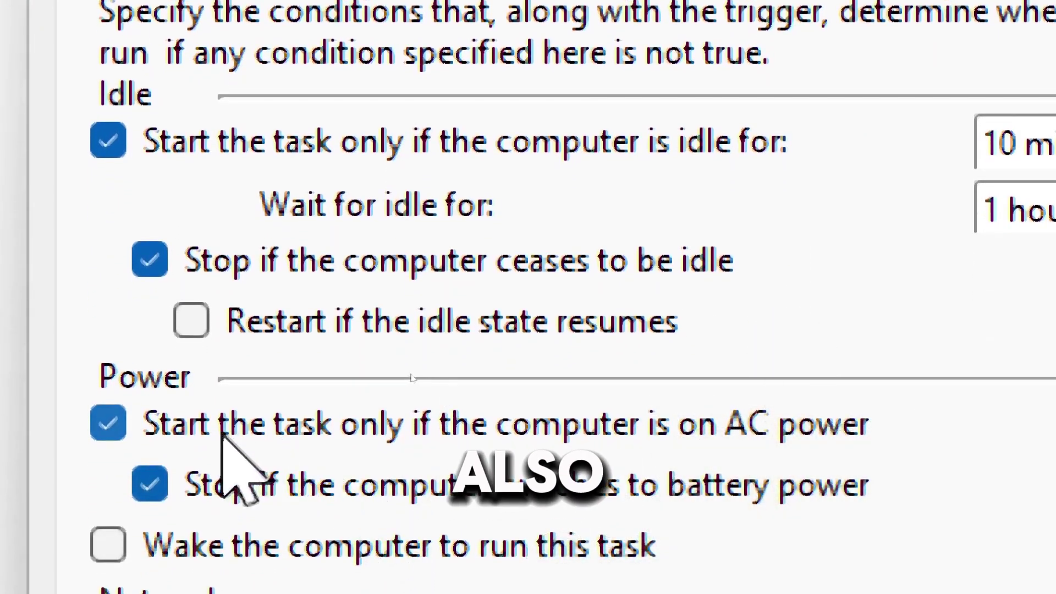
left_click(106, 430)
left_click(106, 430)
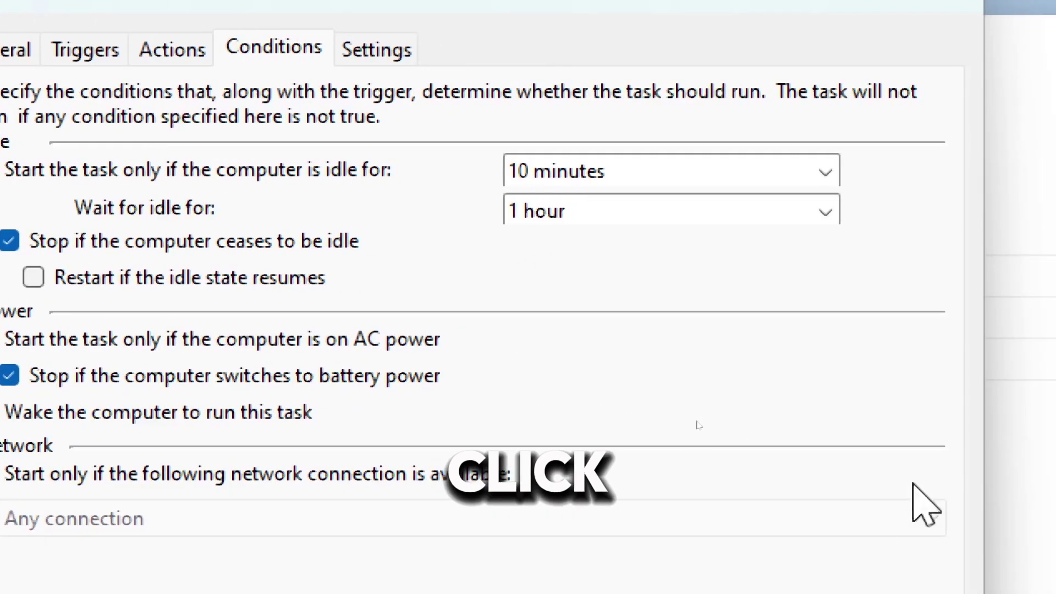
Step: Save the task and view it listed as Ready in the Task Scheduler Library
left_click(747, 593)
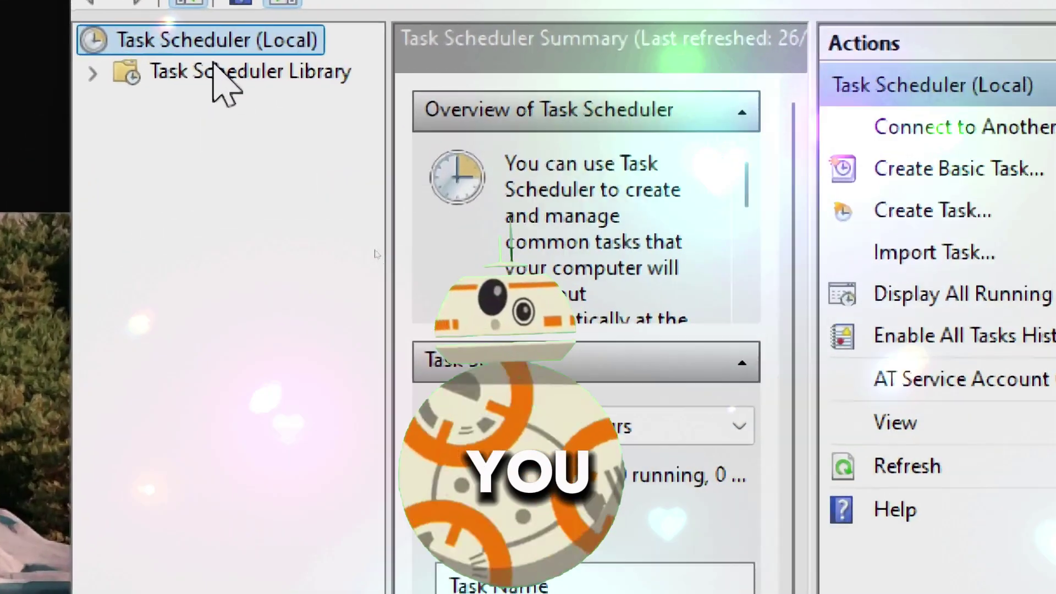
left_click(215, 69)
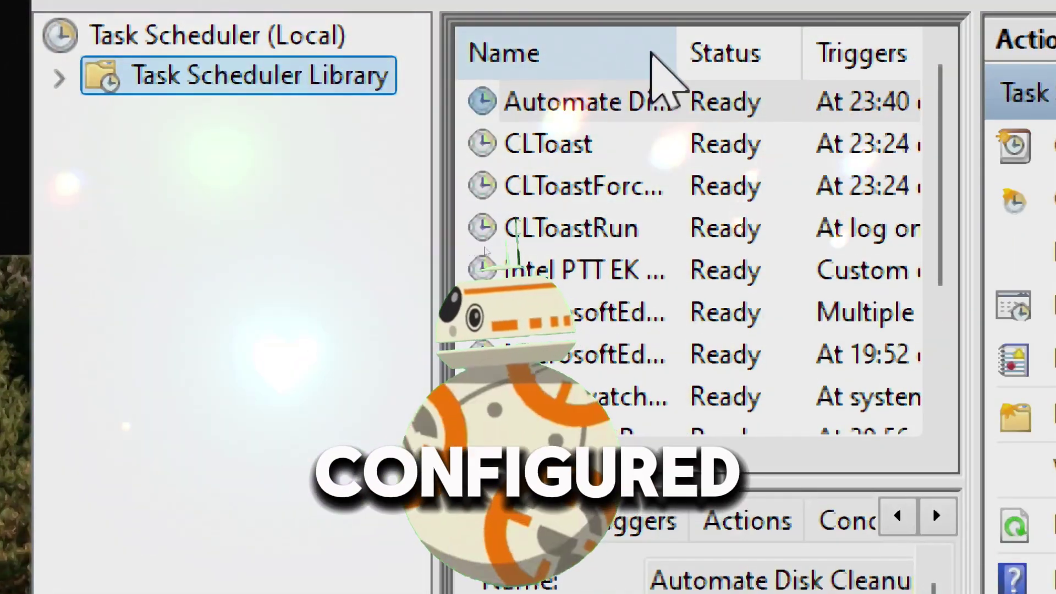